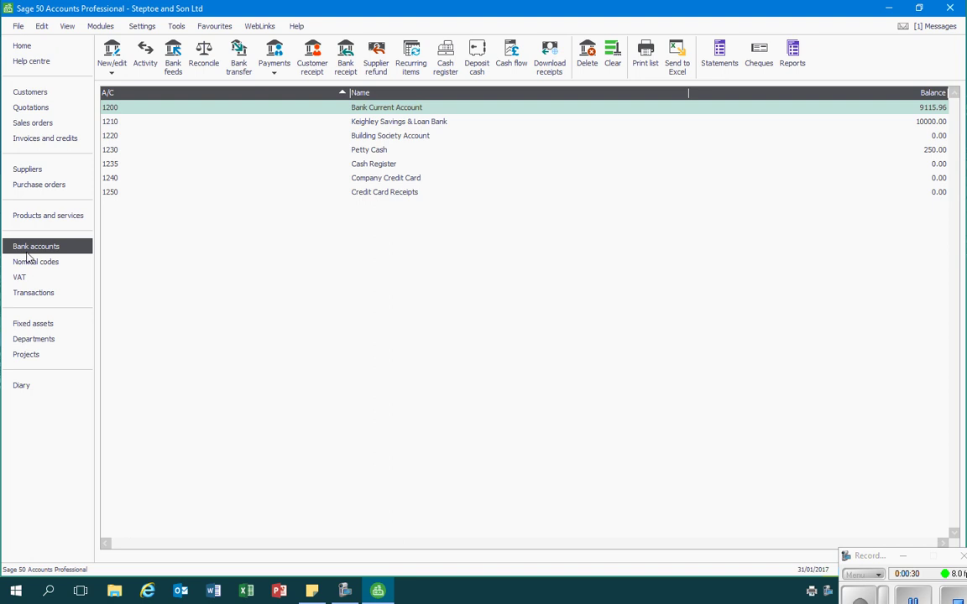
# Add a new recurring bank entry paid from the Bank Current Account (1200).
pyautogui.click(411, 65)
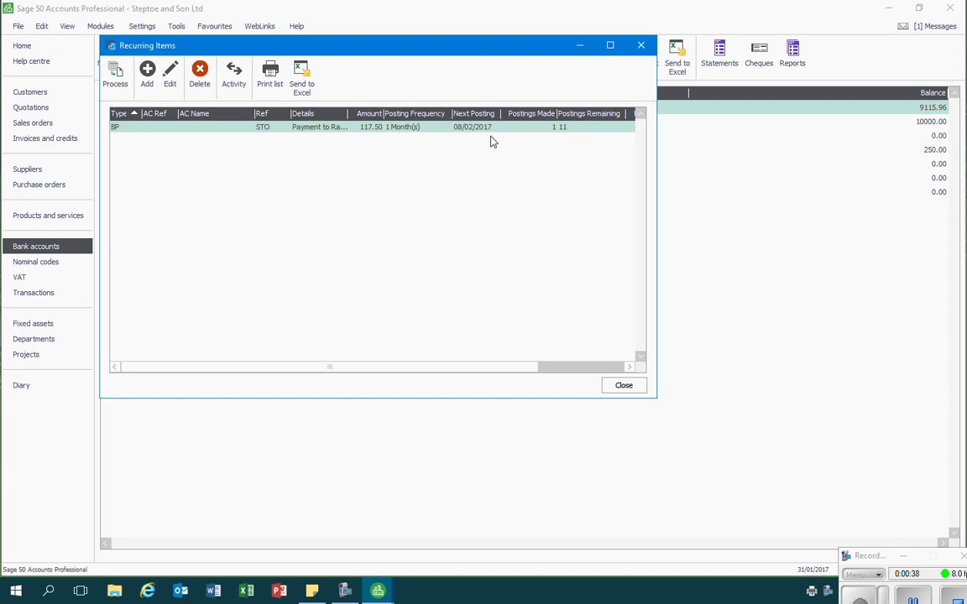
pyautogui.click(147, 74)
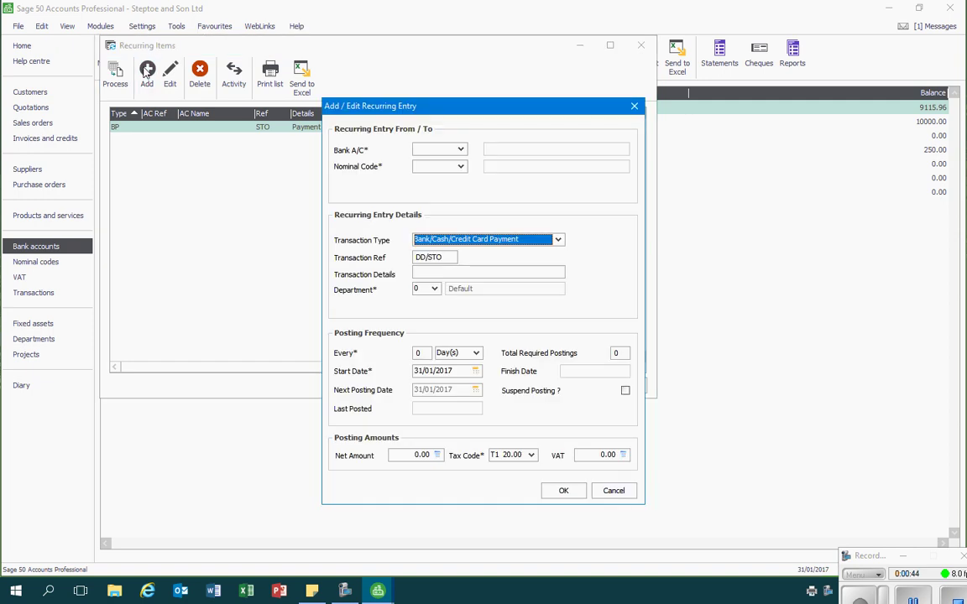
pyautogui.click(460, 150)
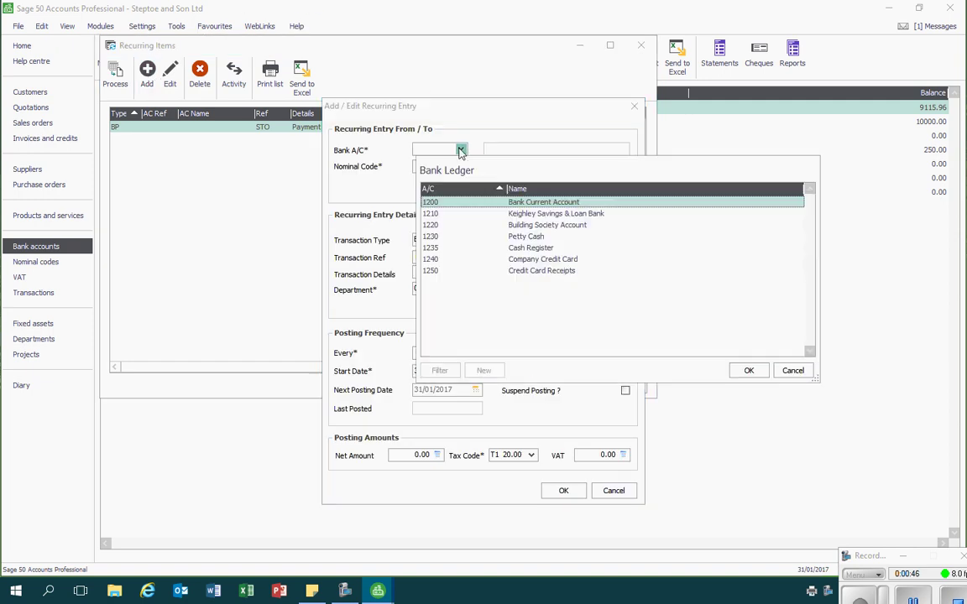
pyautogui.doubleClick(454, 207)
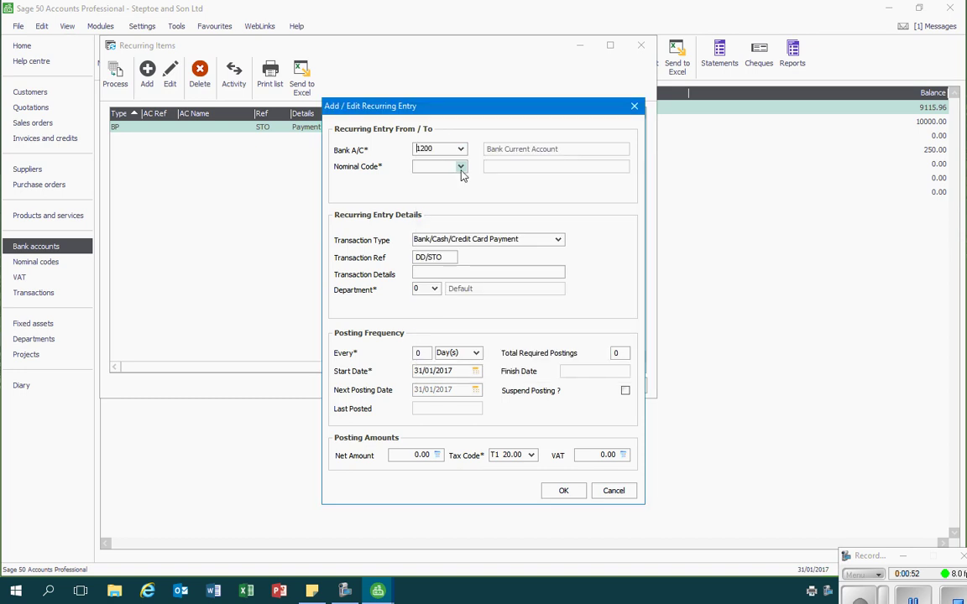
# Assign nominal code 7200 Electricity to the recurring entry.
pyautogui.click(461, 169)
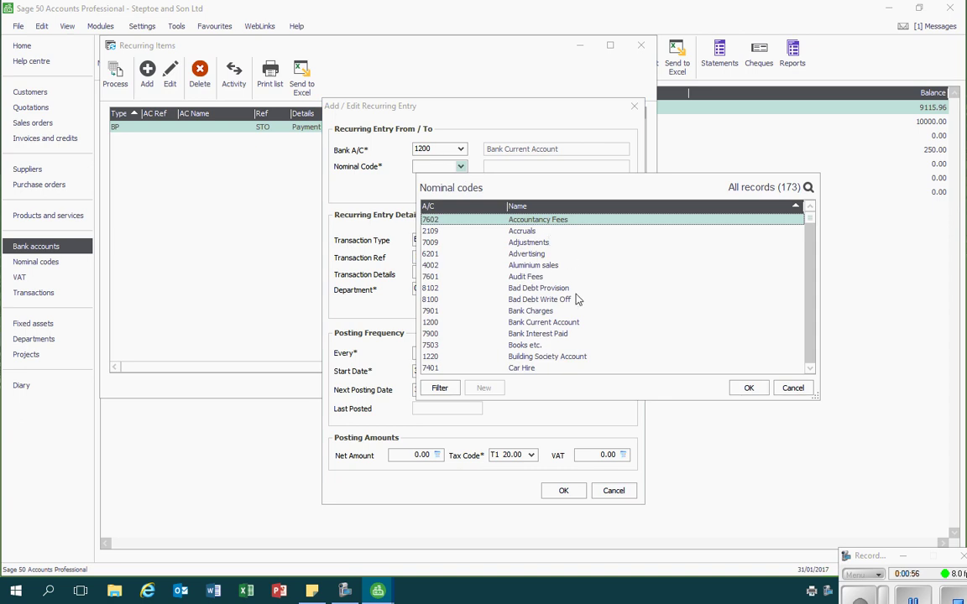
pyautogui.click(537, 288)
pyautogui.press('Down')
pyautogui.press('Down')
pyautogui.press('Down')
pyautogui.press('Down')
pyautogui.press('Down')
pyautogui.press('Down')
pyautogui.press('Down')
pyautogui.press('Down')
pyautogui.press('Down')
pyautogui.press('Down')
pyautogui.press('Down')
pyautogui.press('Down')
pyautogui.press('Down')
pyautogui.press('Down')
pyautogui.press('Down')
pyautogui.press('Down')
pyautogui.press('Down')
pyautogui.press('Down')
pyautogui.press('Down')
pyautogui.press('Down')
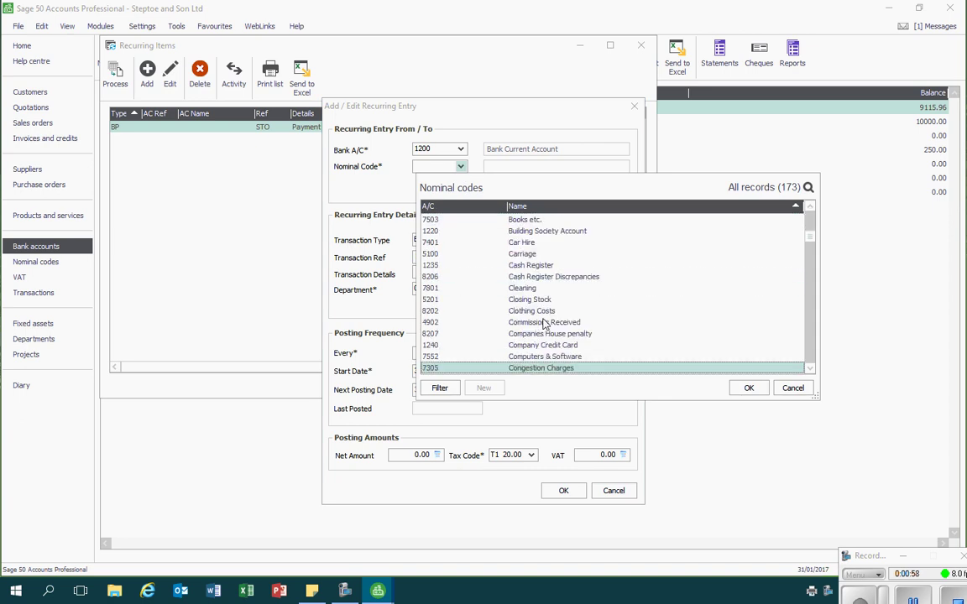
pyautogui.press('Down')
pyautogui.press('Down')
pyautogui.press('Down')
pyautogui.press('Down')
pyautogui.press('Down')
pyautogui.press('Down')
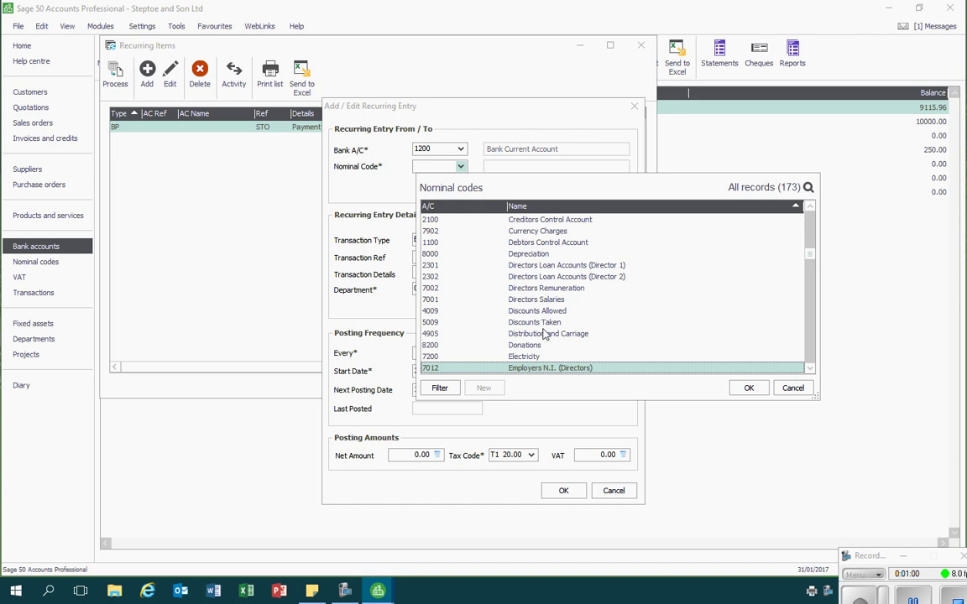
pyautogui.click(555, 360)
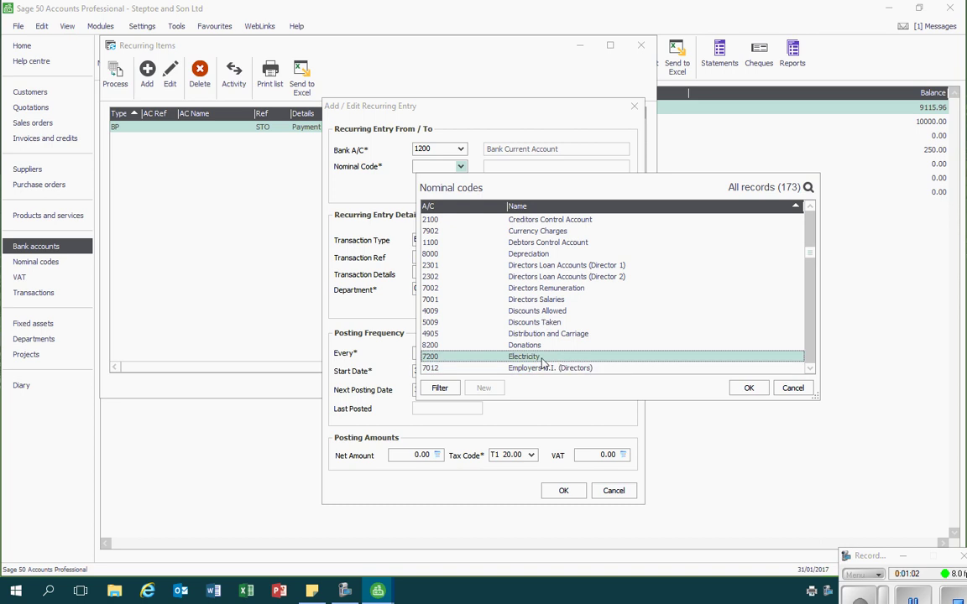
pyautogui.click(746, 389)
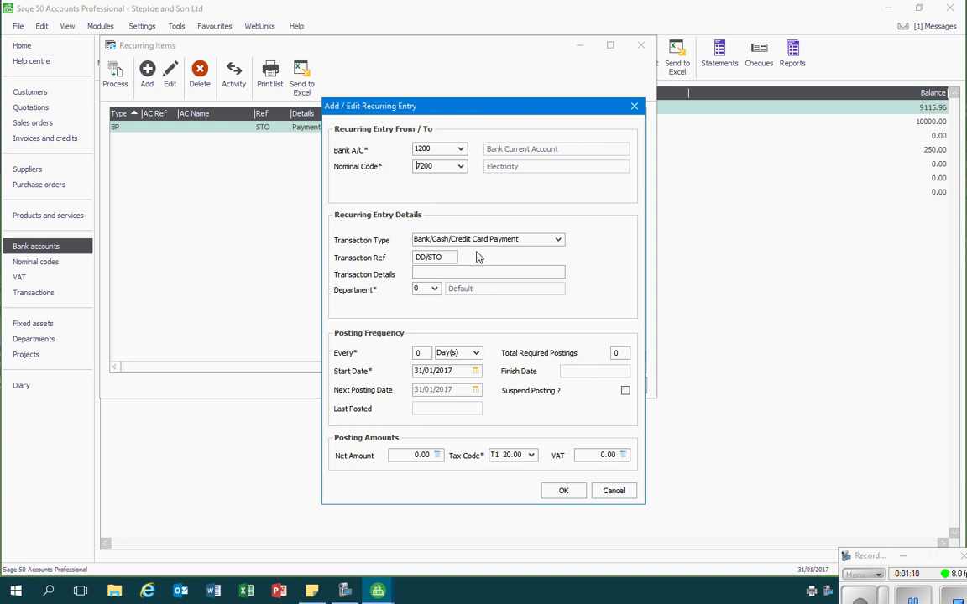
# Set the transaction reference to DD and the transaction details to "Payment to Bone Electricity".
pyautogui.click(434, 260)
pyautogui.press('BackSpace')
pyautogui.press('BackSpace')
pyautogui.press('BackSpace')
pyautogui.press('BackSpace')
pyautogui.click(429, 274)
pyautogui.write('Payment')
pyautogui.write('to Bone ')
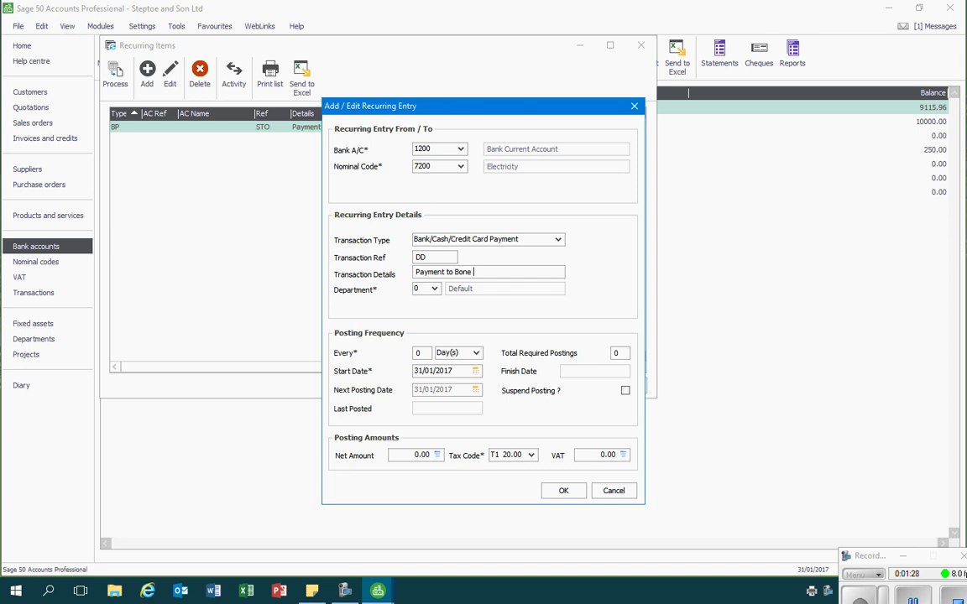
pyautogui.write('Electricity')
# Set the posting frequency to every 1 month with a start date of 15/01/2017.
pyautogui.click(418, 354)
pyautogui.write('1')
pyautogui.click(476, 352)
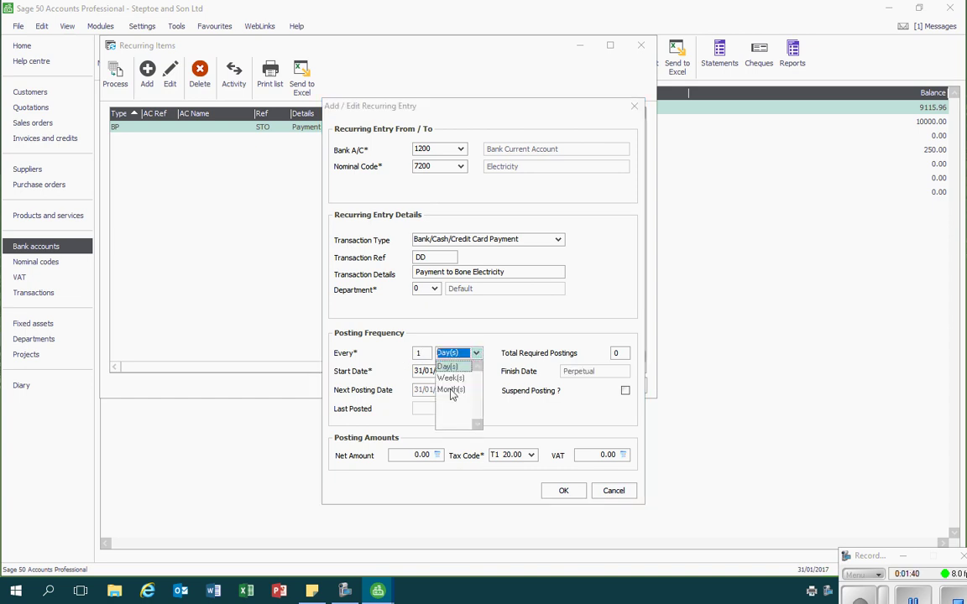
pyautogui.click(450, 389)
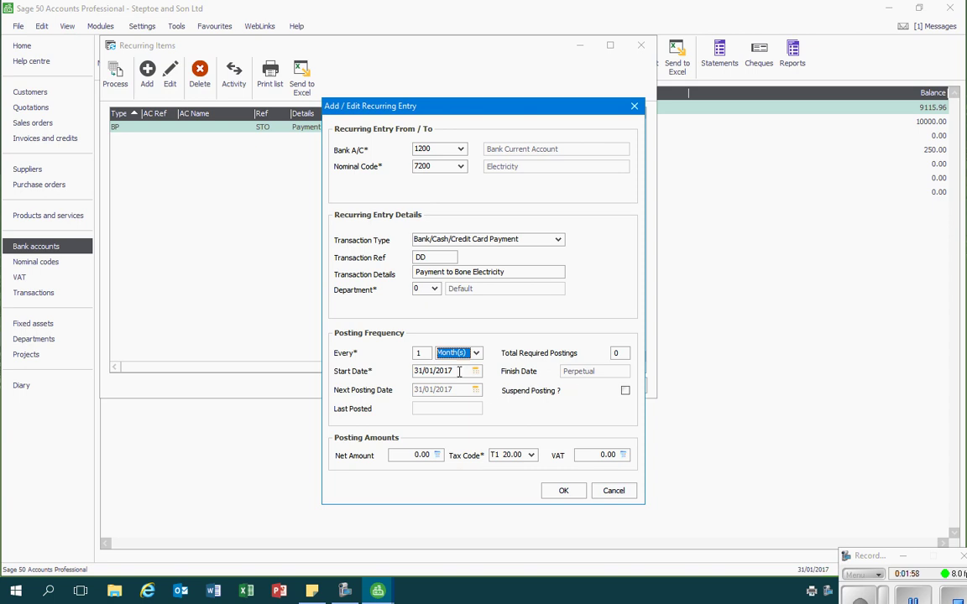
pyautogui.click(423, 374)
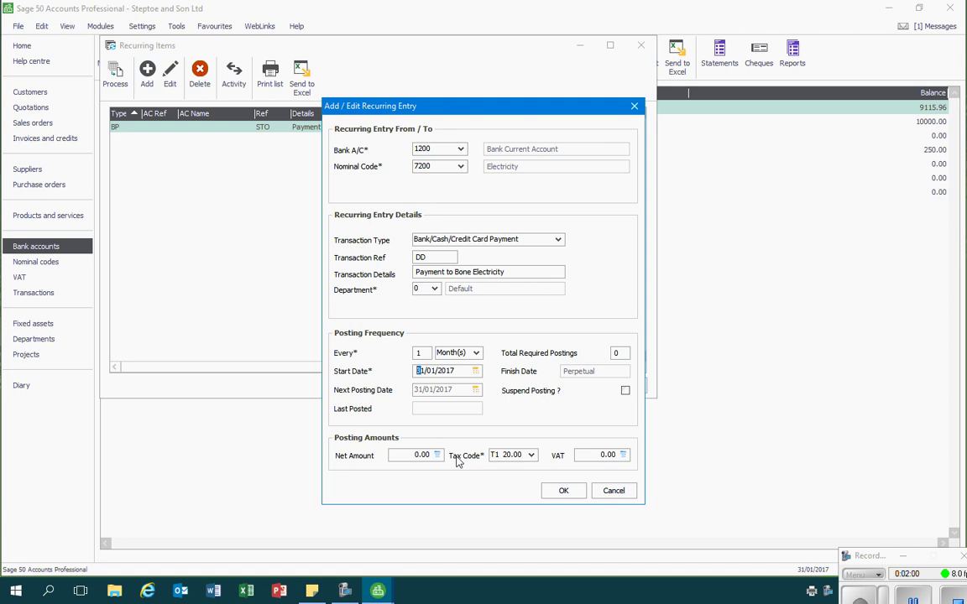
pyautogui.press('Delete')
pyautogui.write('5')
pyautogui.press('Tab')
pyautogui.press('Tab')
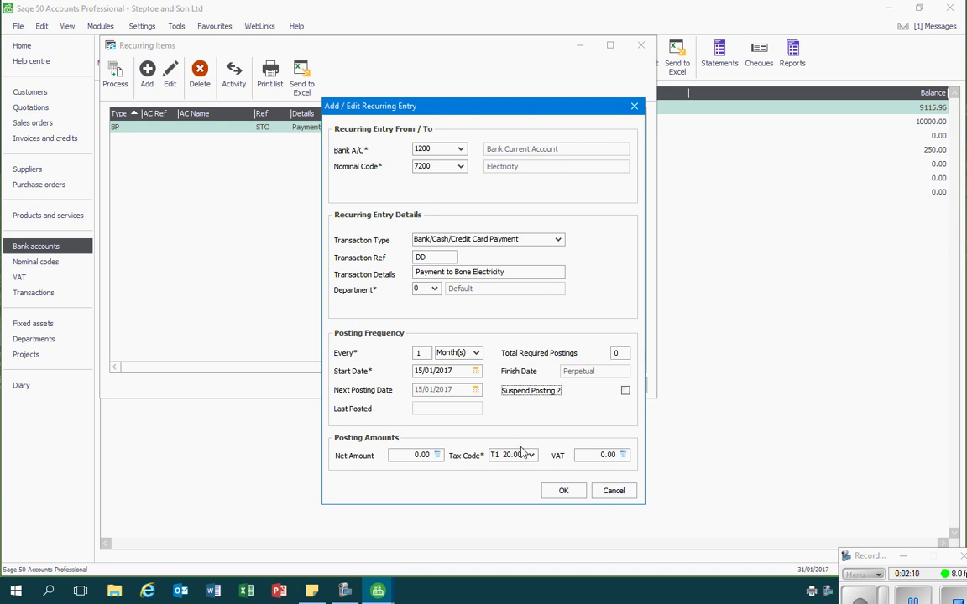
# Set the net amount to 78.00 with tax code T1 20.00 and save the recurring entry.
pyautogui.click(392, 456)
pyautogui.press('Delete')
pyautogui.press('Delete')
pyautogui.press('Delete')
pyautogui.press('Delete')
pyautogui.write('78')
pyautogui.press('Tab')
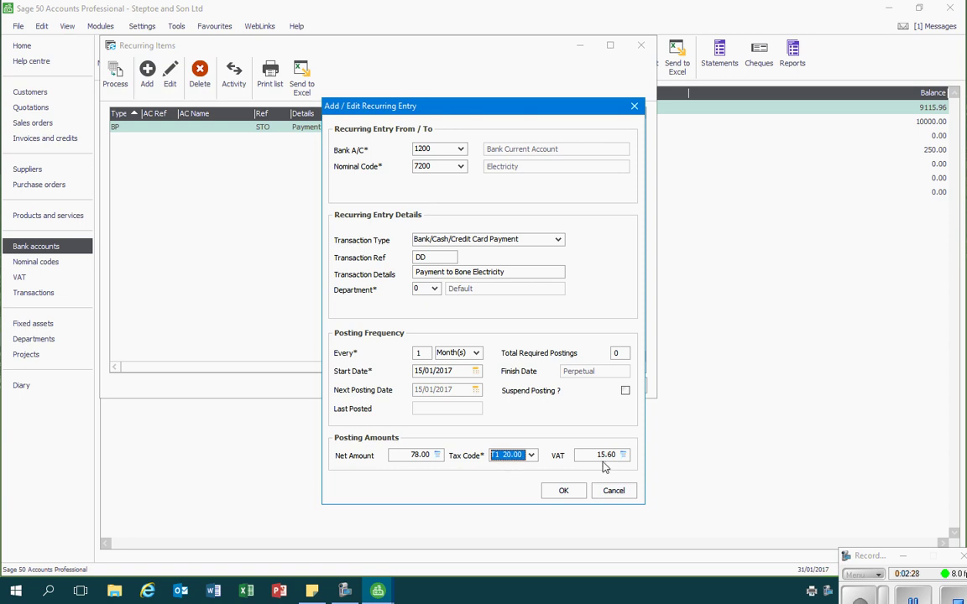
pyautogui.click(559, 493)
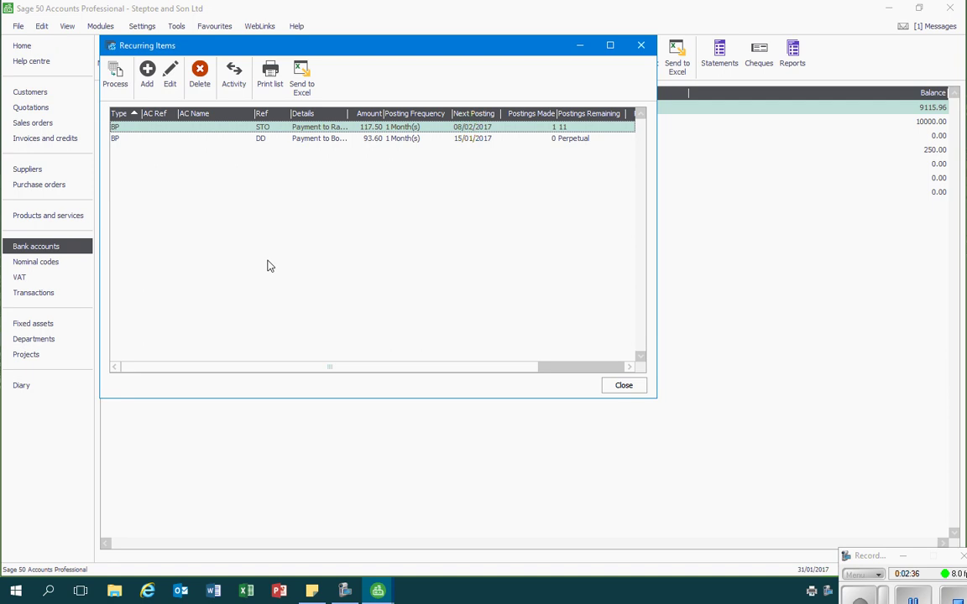
# Process the recurring items due up to 31/01/2017 and post the electricity direct debit.
pyautogui.click(116, 78)
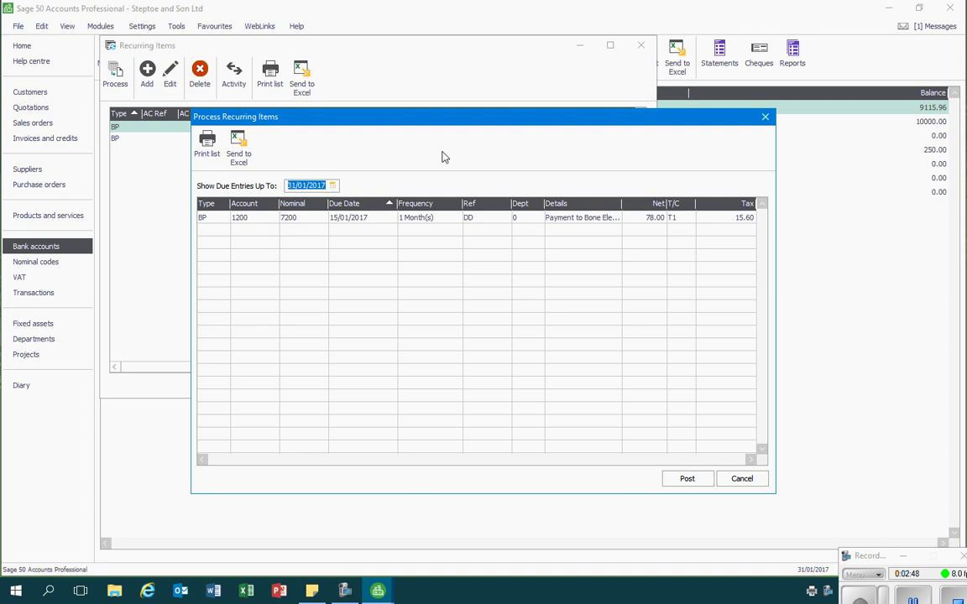
pyautogui.moveTo(426, 118); pyautogui.dragTo(405, 163)
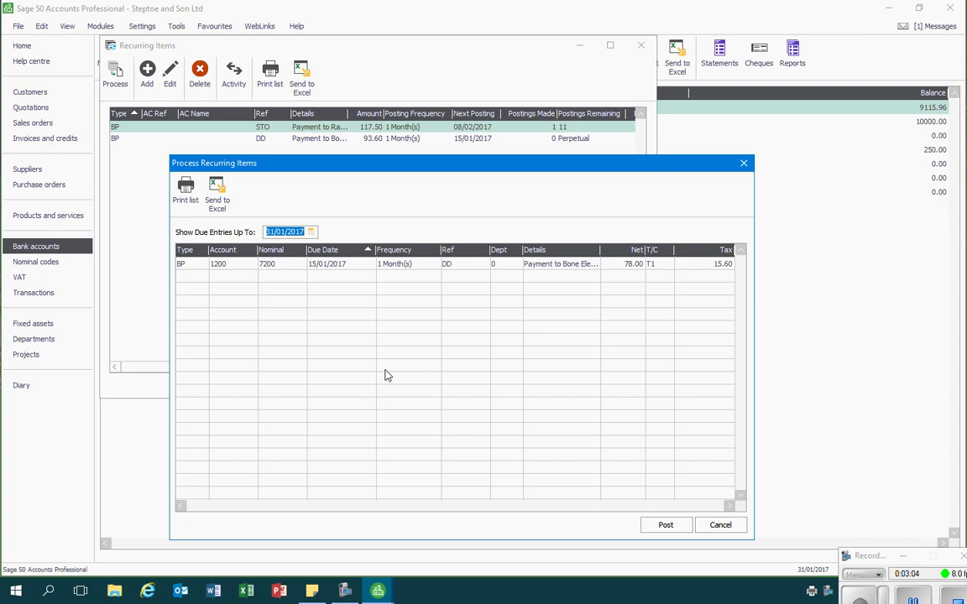
pyautogui.click(666, 525)
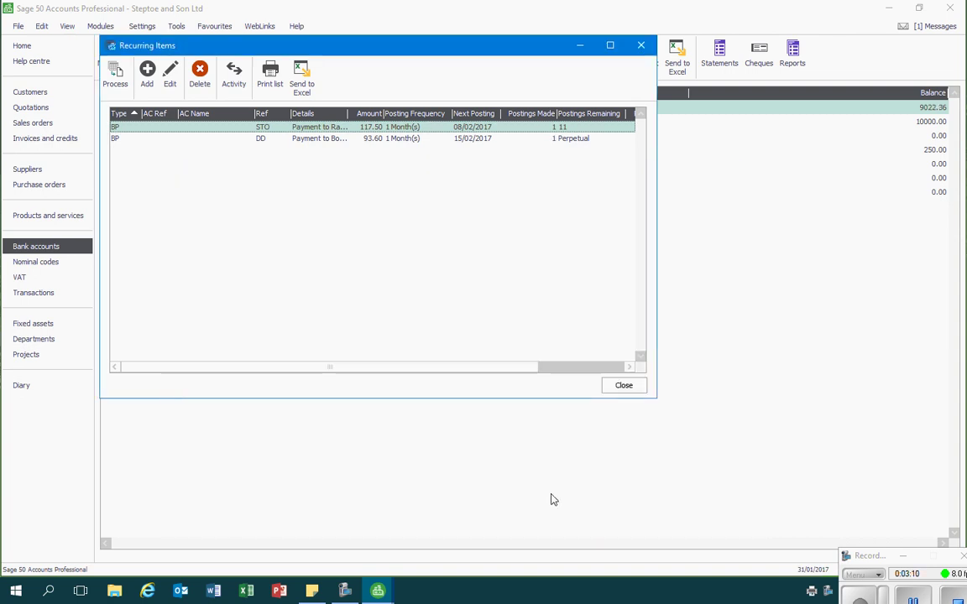